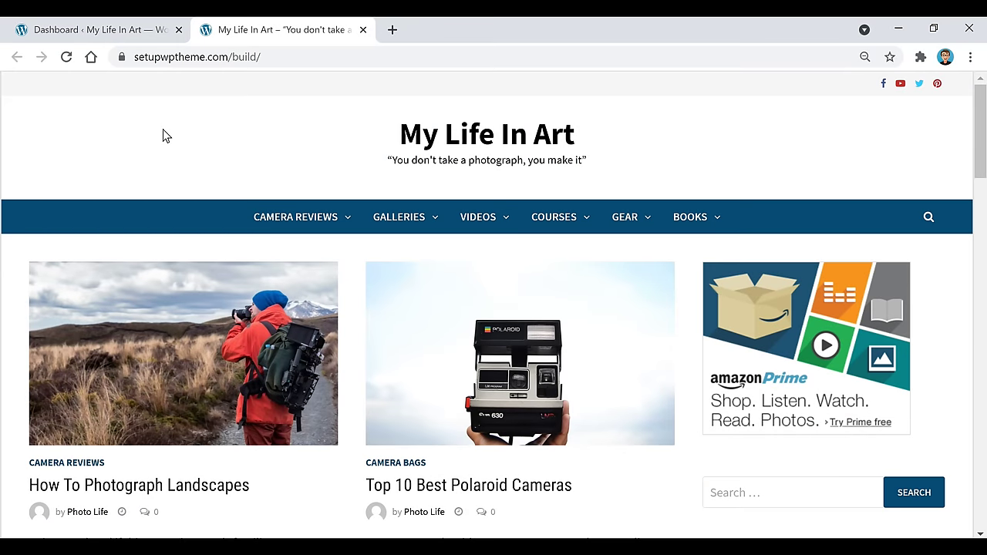
- Switch from the live homepage to the My Life In Art admin Dashboard tab
click(98, 31)
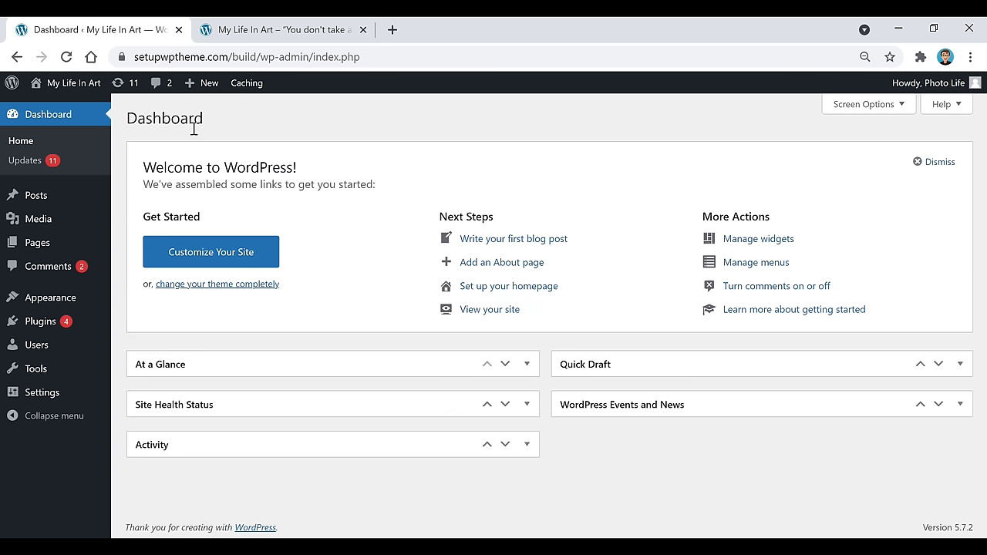
mouse_move(28, 200)
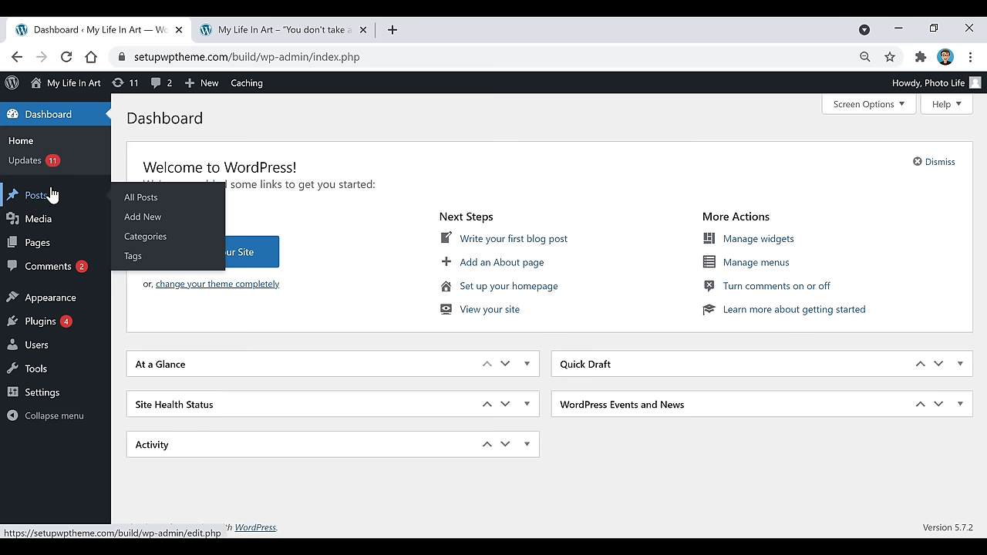
- Open the post Categories page, then return to the live site's homepage tab
click(152, 238)
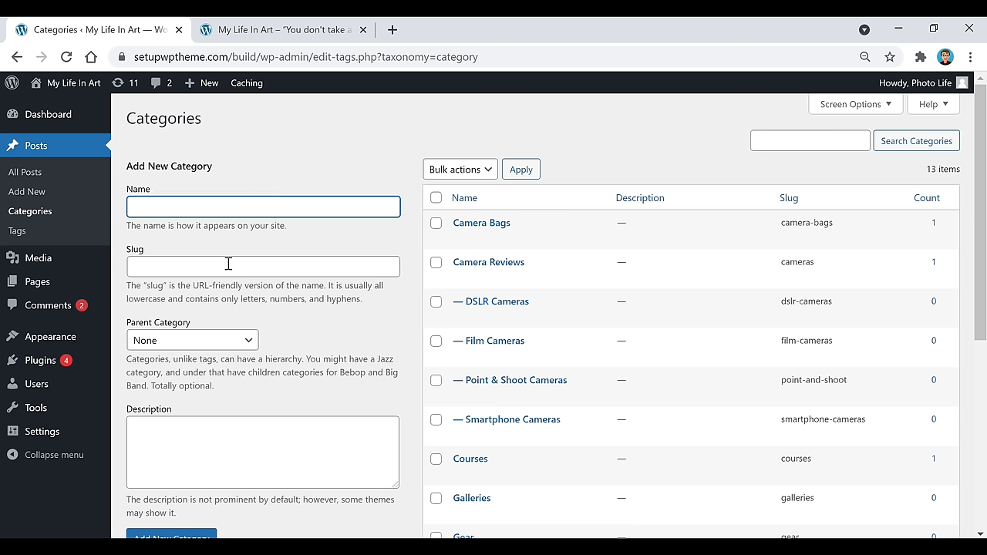
click(298, 29)
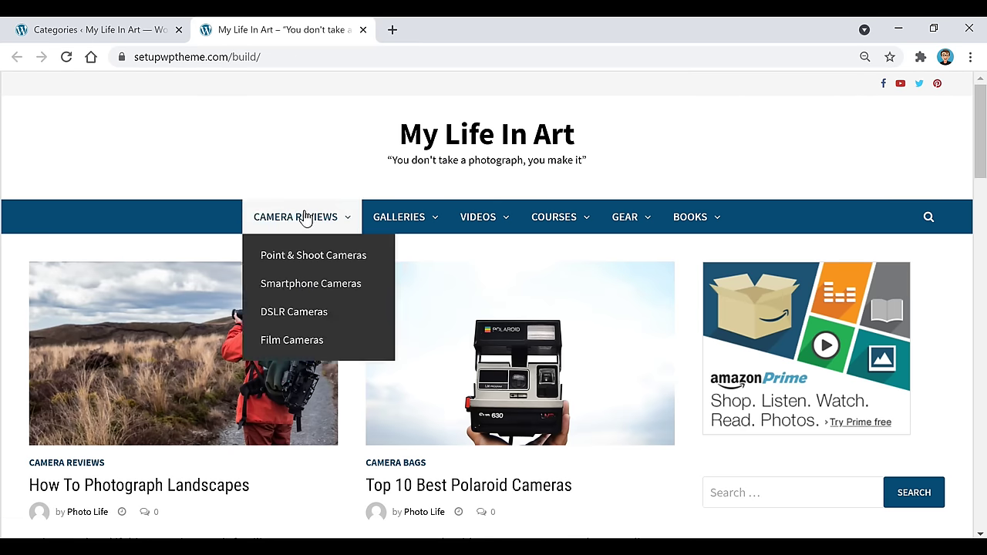
- Compare the live site's CAMERA REVIEWS menu with the Categories admin page, ending on Categories
key(ctrl+shift+Tab)
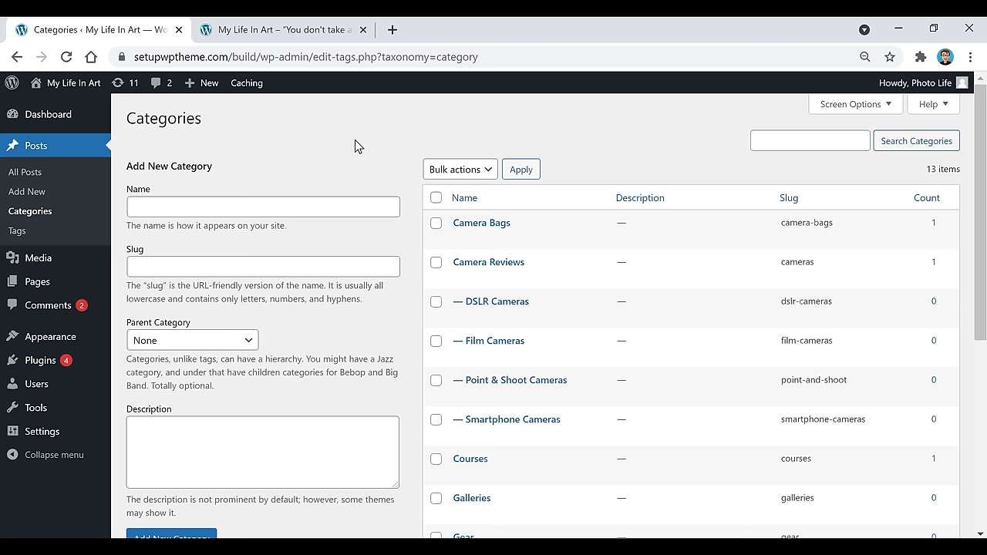
scroll(525, 221, down, 1)
scroll(568, 298, up, 1)
key(ctrl+Tab)
click(143, 32)
click(283, 34)
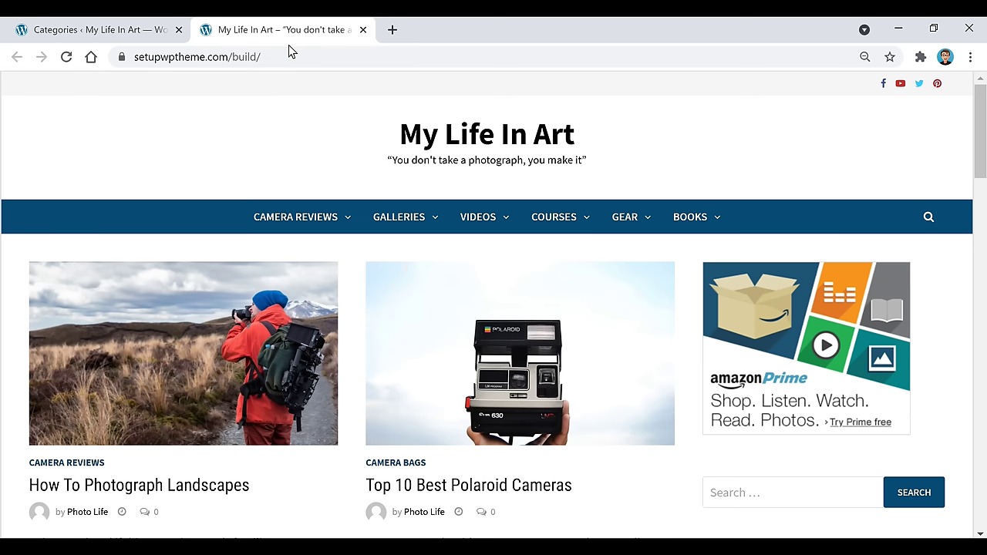
mouse_move(286, 225)
click(87, 31)
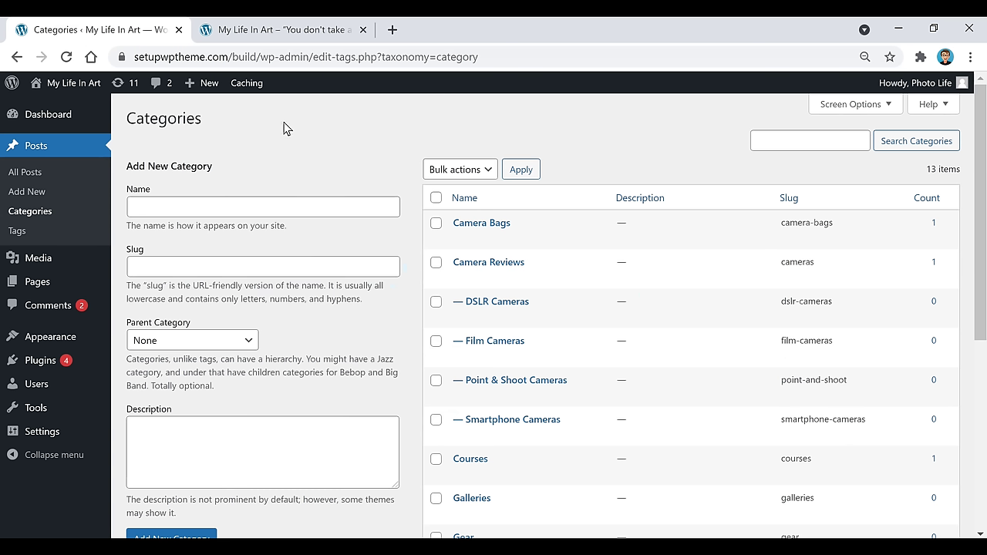
- Add a top-level post category named 'Camera Stands'
click(176, 211)
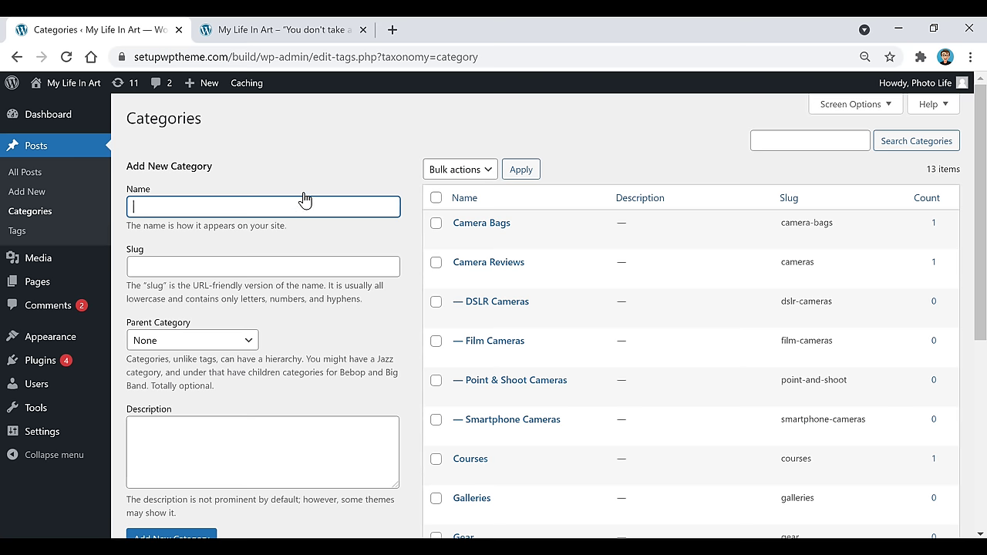
scroll(301, 198, down, 2)
scroll(279, 181, up, 2)
text(Camera Stands)
scroll(319, 185, down, 2)
click(193, 390)
scroll(321, 449, up, 1)
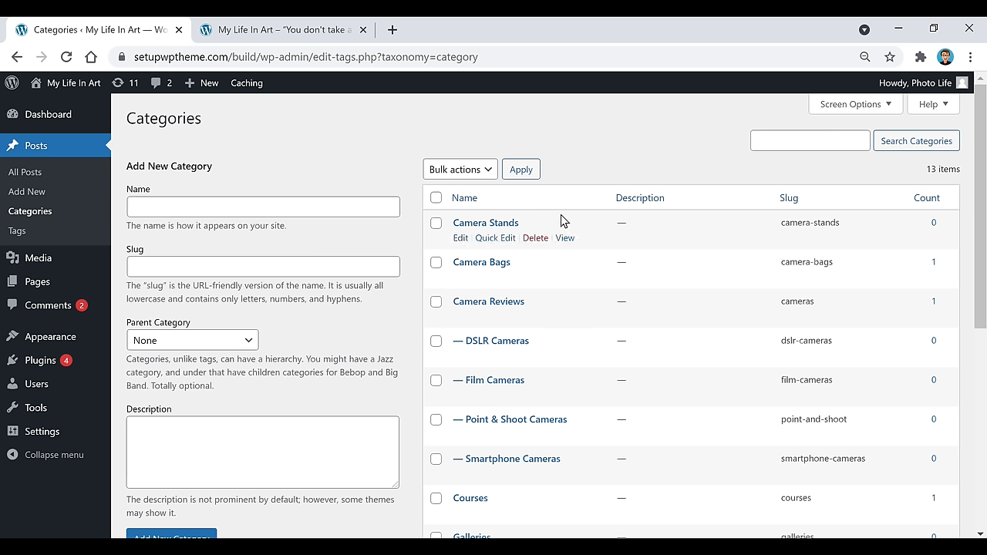
- Paste 'Pocket Stands' as the new category name and choose Camera Stands as its parent
click(327, 204)
text(Pocket Stands)
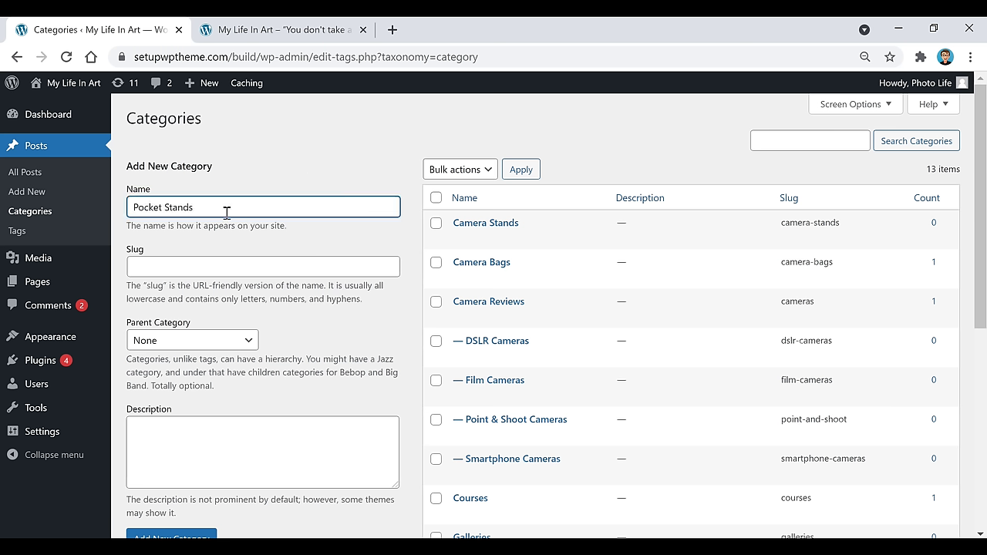
click(197, 345)
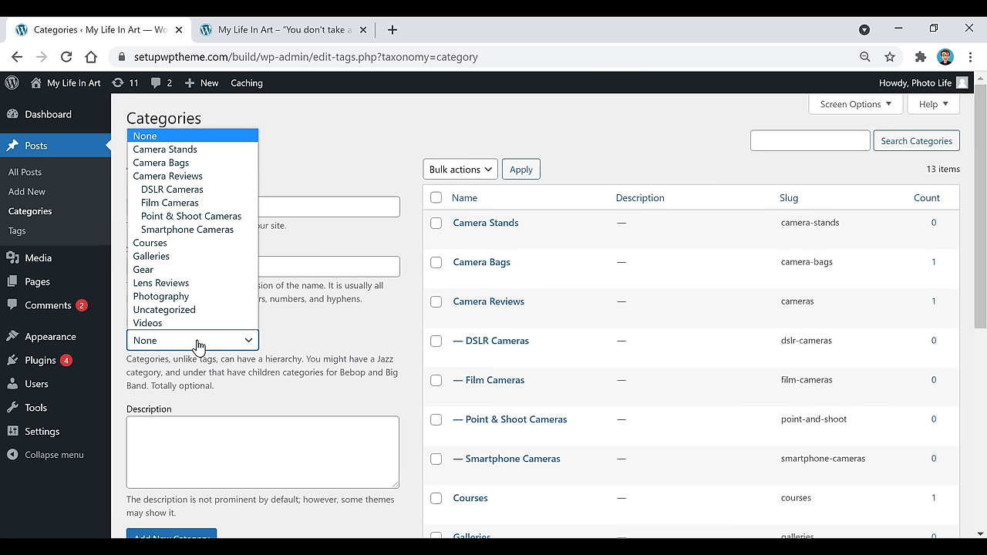
click(200, 149)
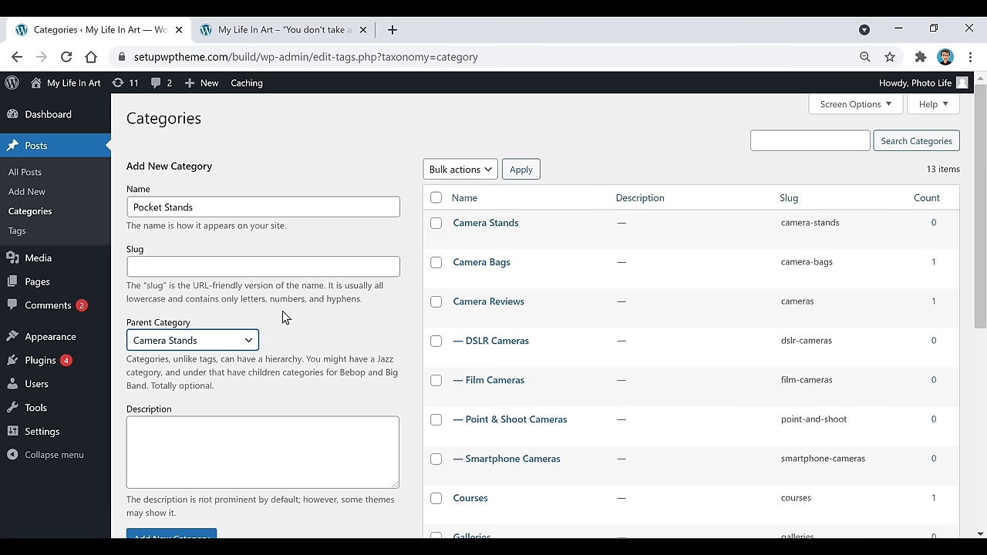
scroll(282, 311, down, 1)
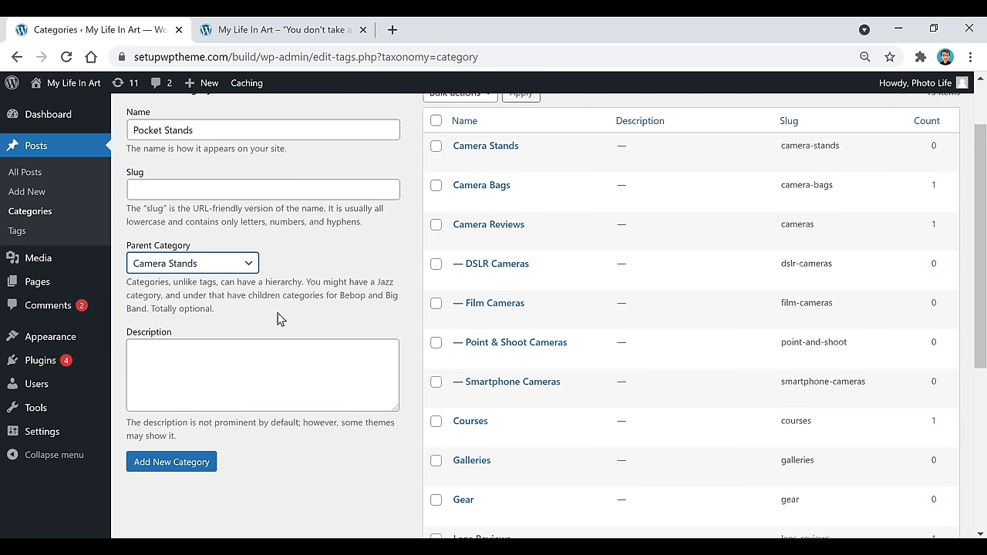
- Add Pocket Stands and confirm it is listed under Camera Stands with slug pocket-stands
click(186, 463)
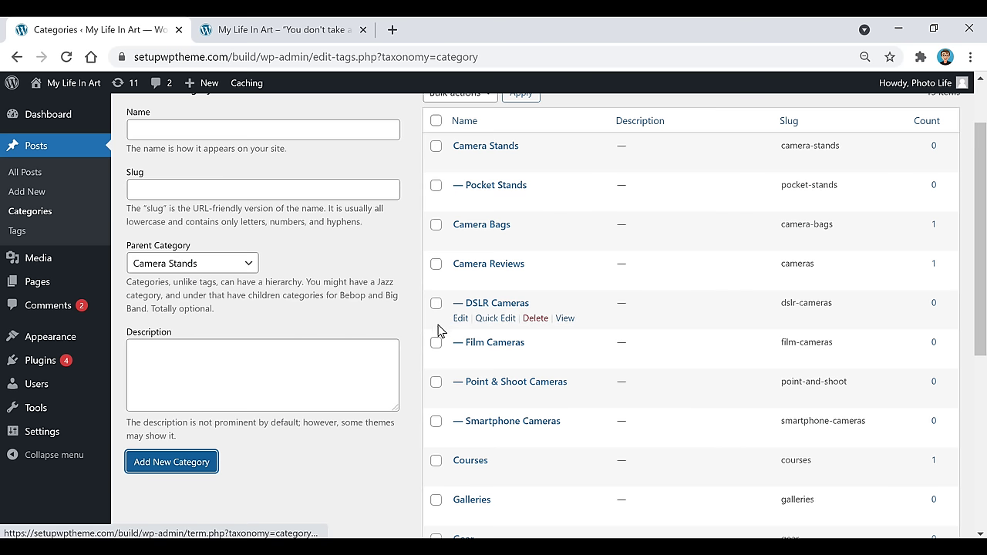
mouse_move(498, 208)
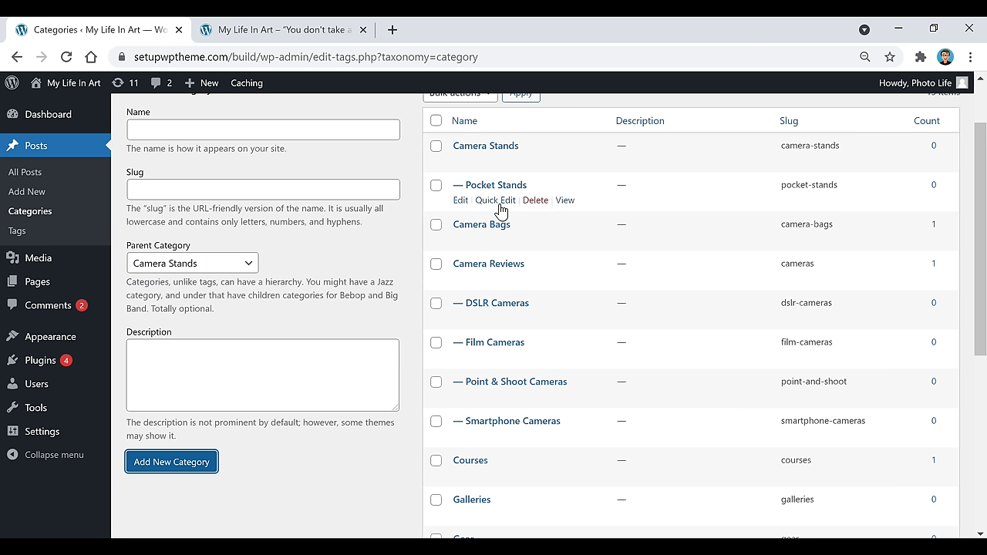
mouse_move(459, 262)
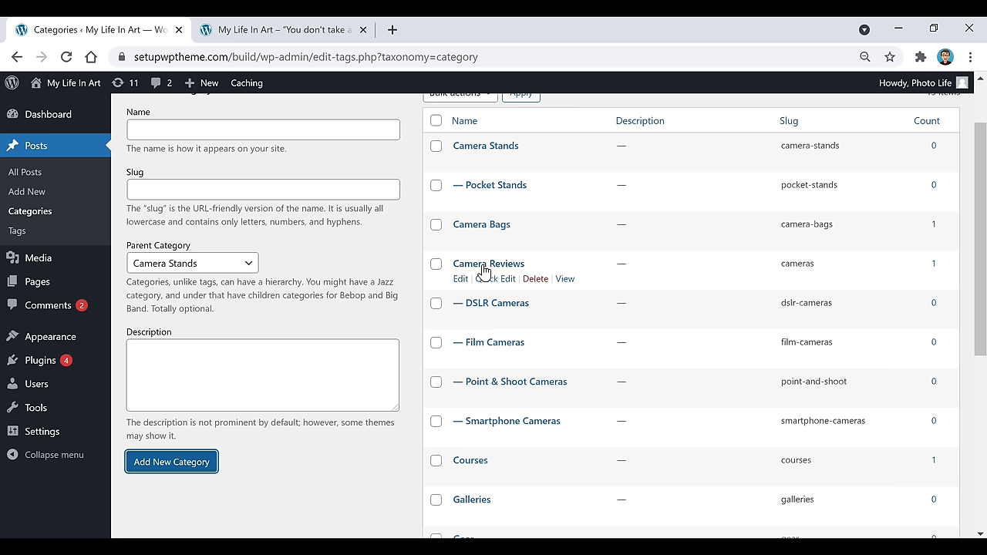
mouse_move(461, 315)
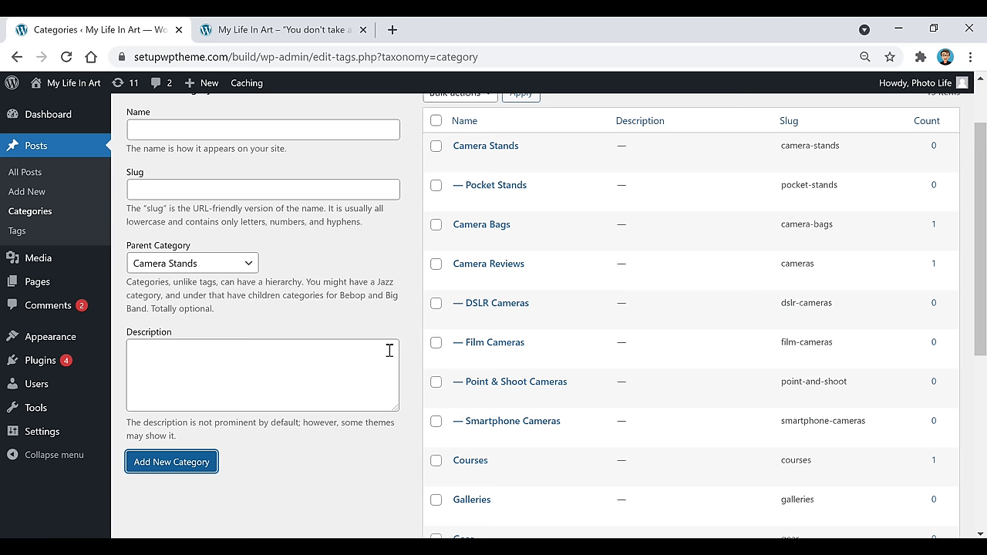
- In the Menus editor, create a new empty menu named '3'
mouse_move(66, 338)
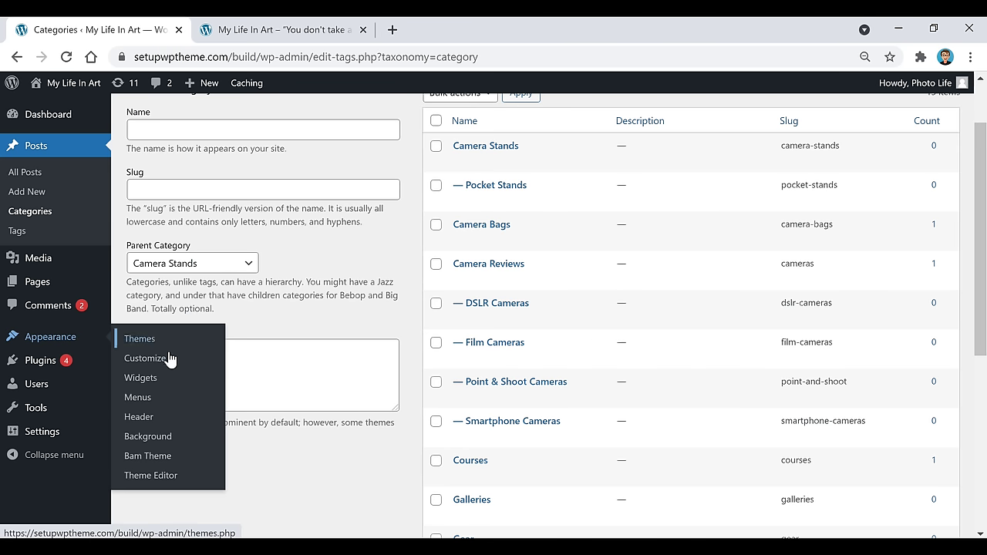
click(138, 403)
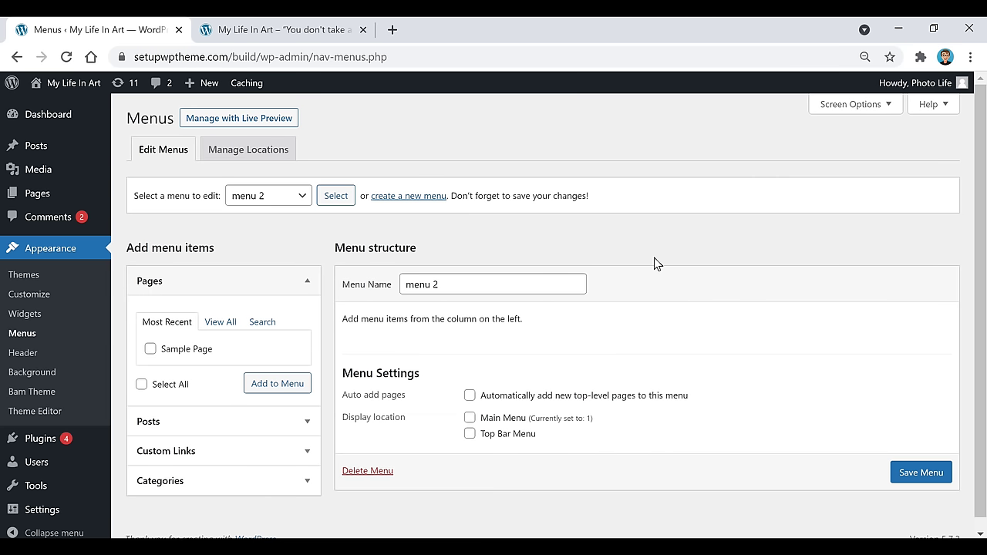
click(408, 201)
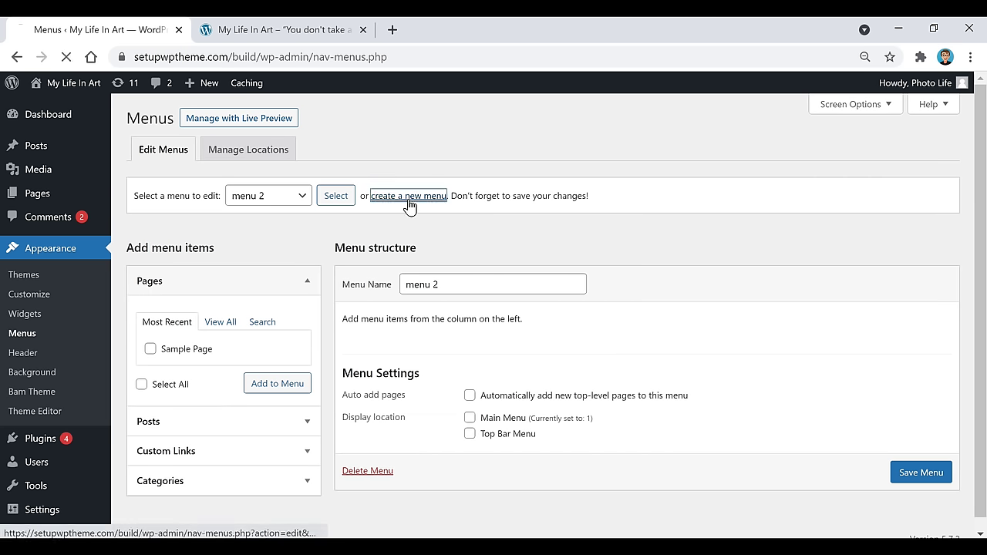
click(499, 287)
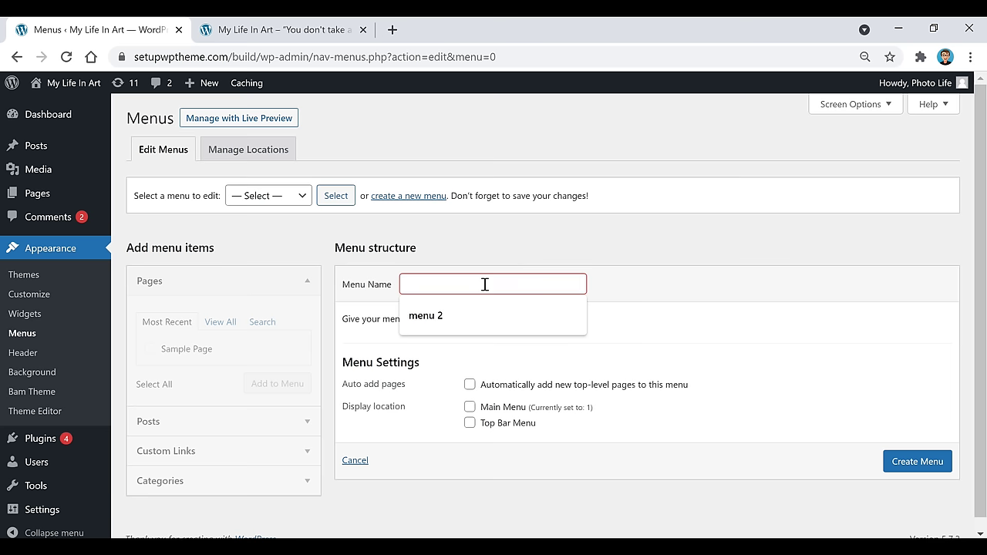
text(3)
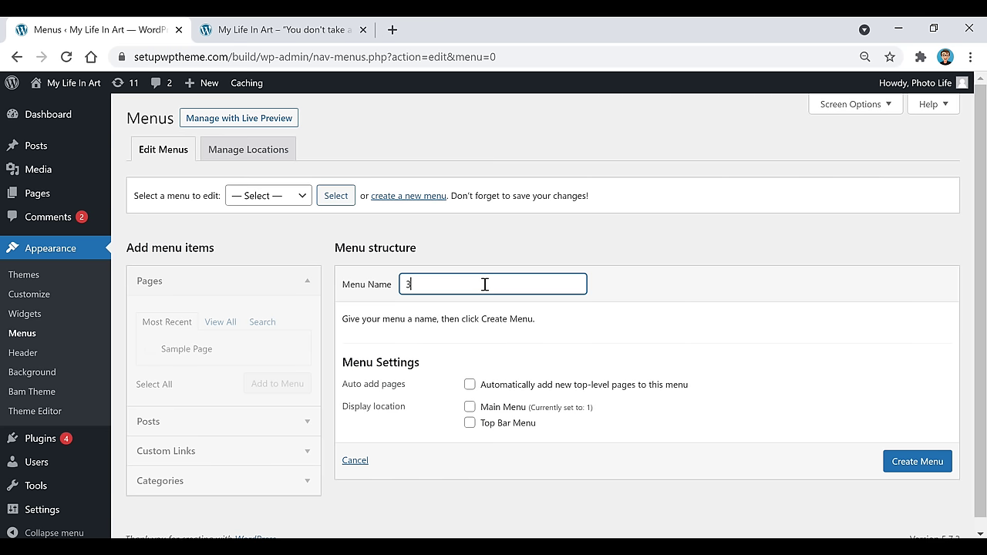
click(917, 462)
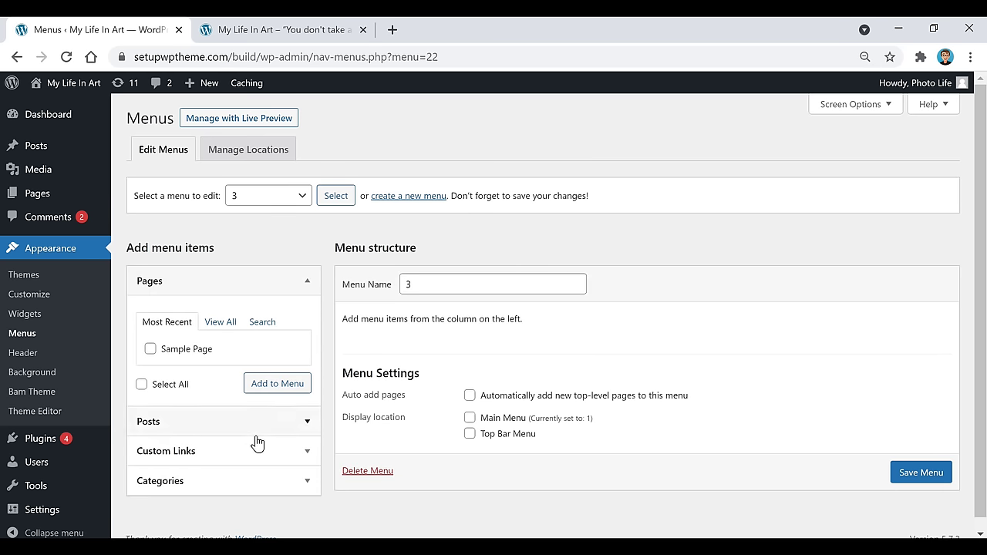
- From Categories' View All list, add Camera Reviews and its four camera subcategories to menu 3
click(253, 490)
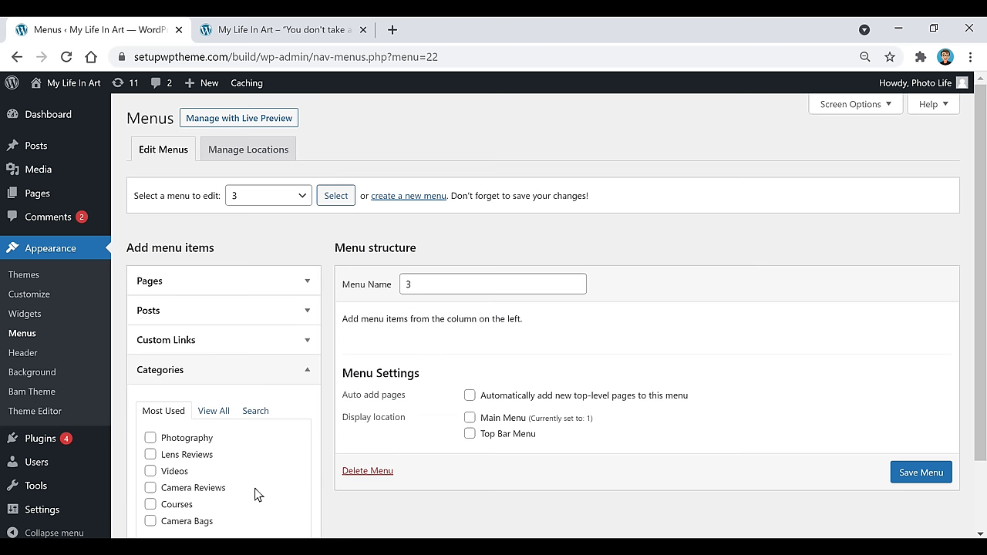
click(217, 415)
scroll(681, 362, down, 1)
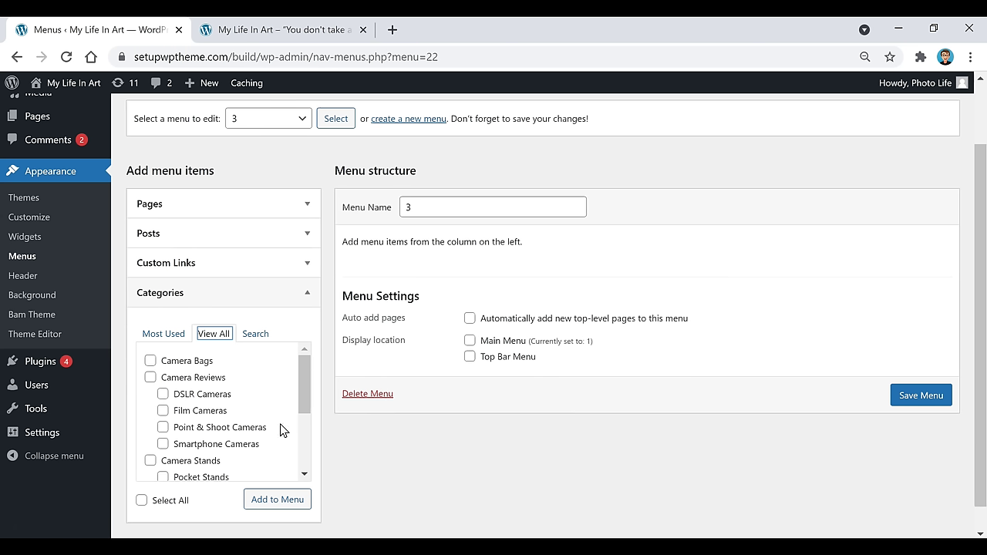
click(150, 378)
click(162, 394)
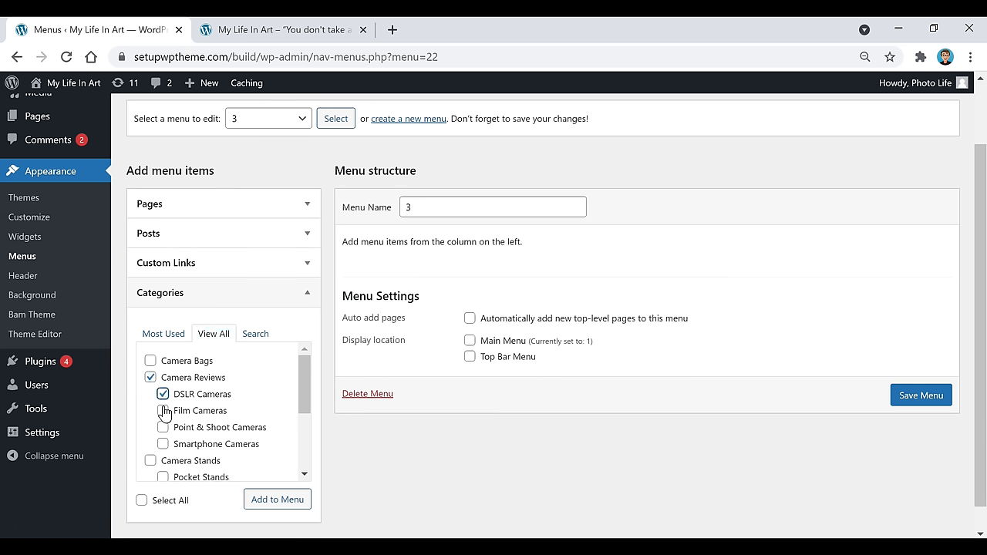
click(163, 411)
click(163, 427)
click(163, 445)
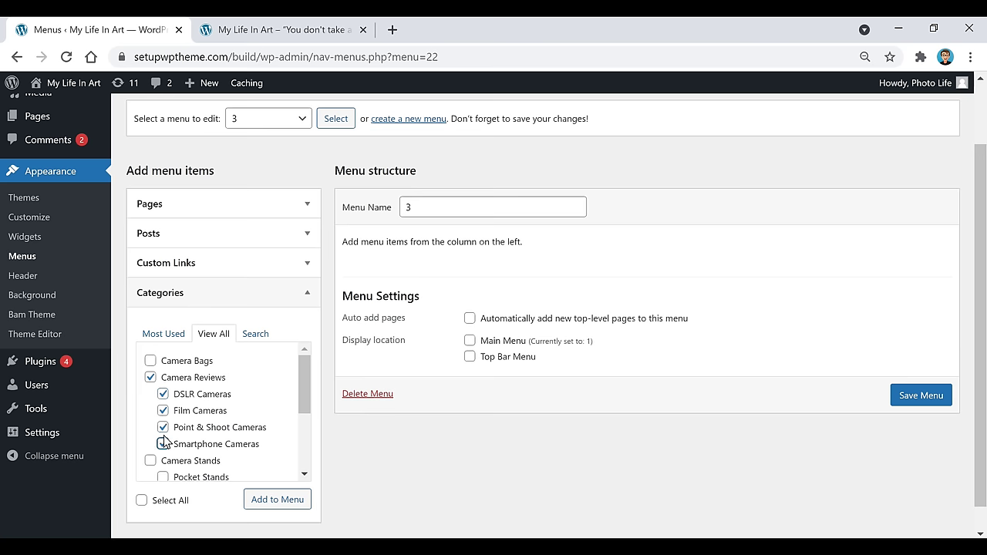
click(272, 501)
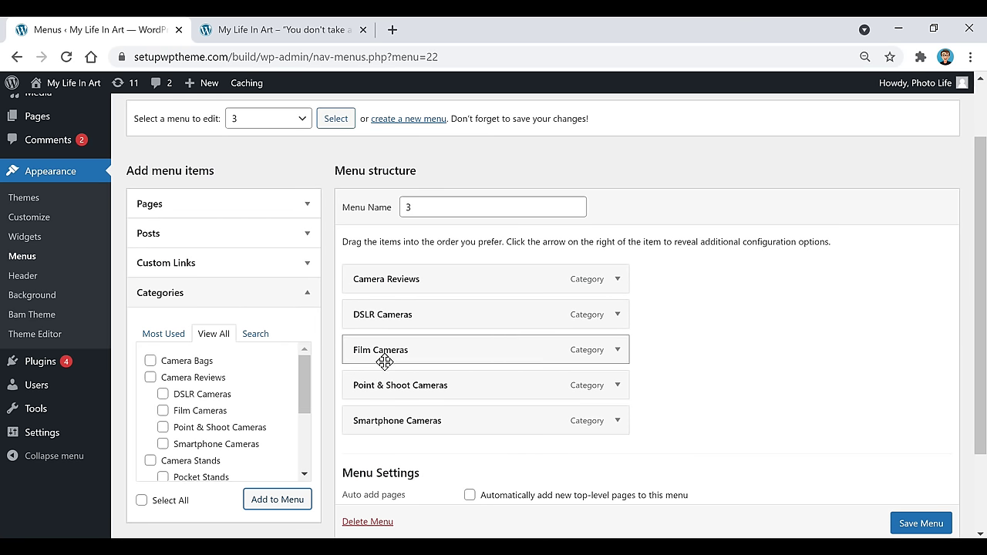
- Indent the DSLR, Film, Point & Shoot and Smartphone Cameras items under Camera Reviews
drag(376, 315, 404, 315)
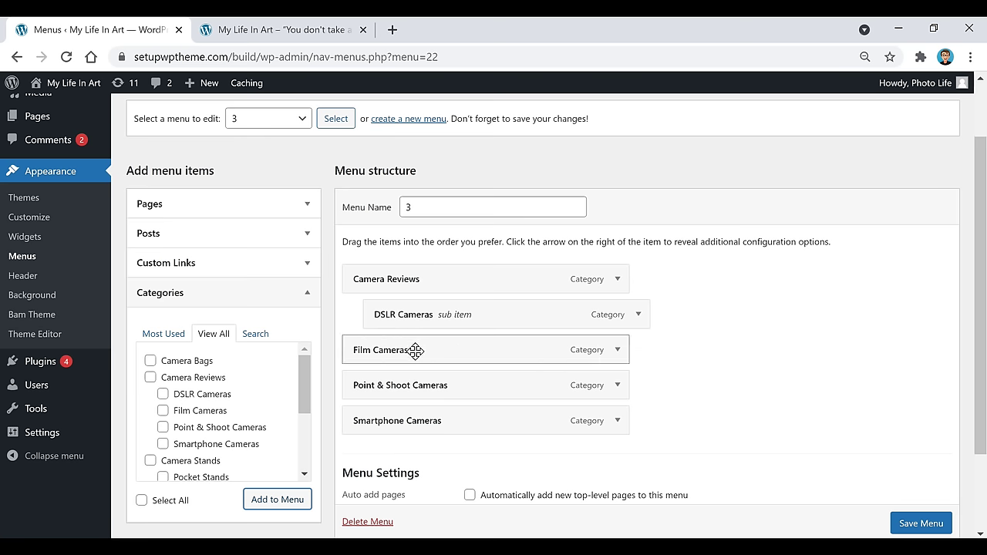
drag(408, 349, 432, 380)
drag(407, 412, 429, 414)
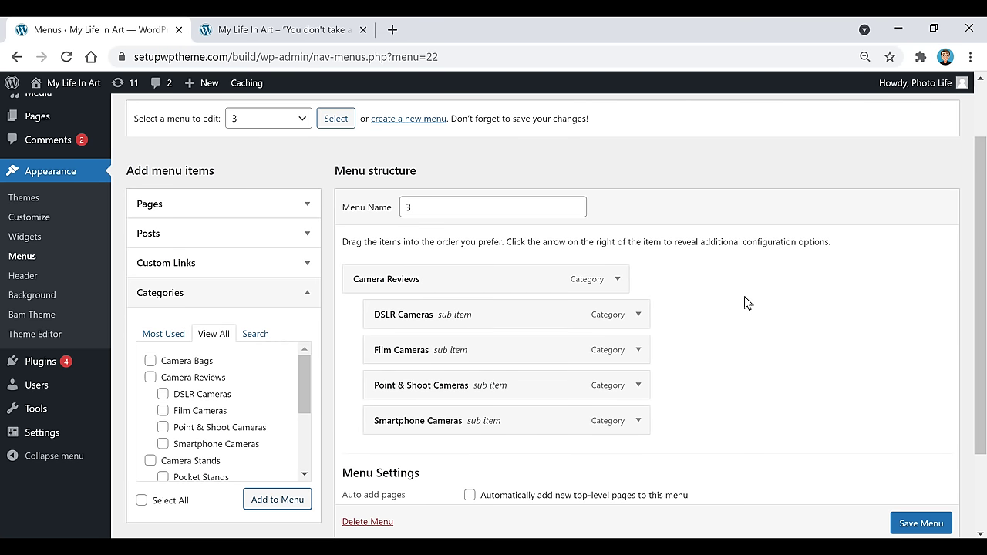
- Load '1 (Main Menu)' for editing, discarding menu 3 changes, and review its items
click(272, 122)
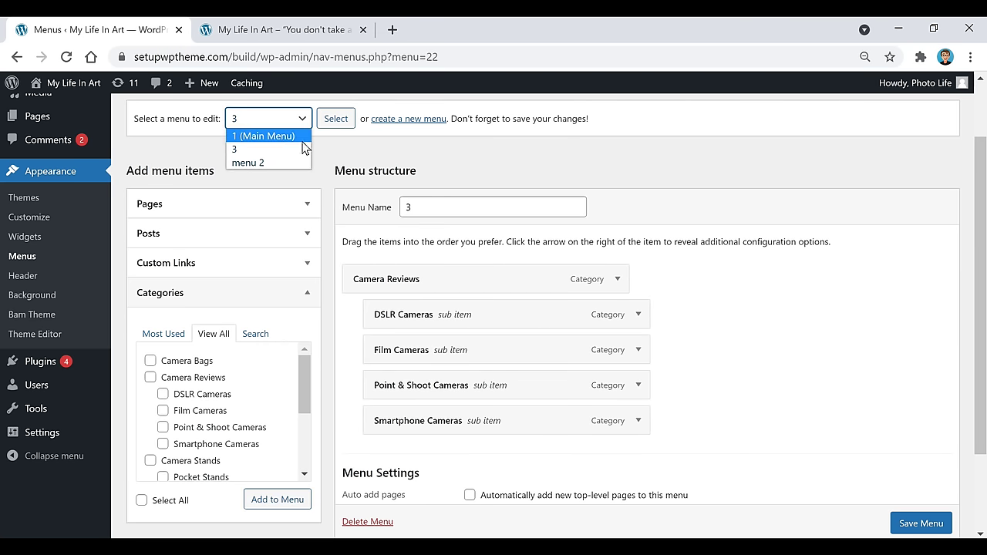
click(276, 137)
click(336, 119)
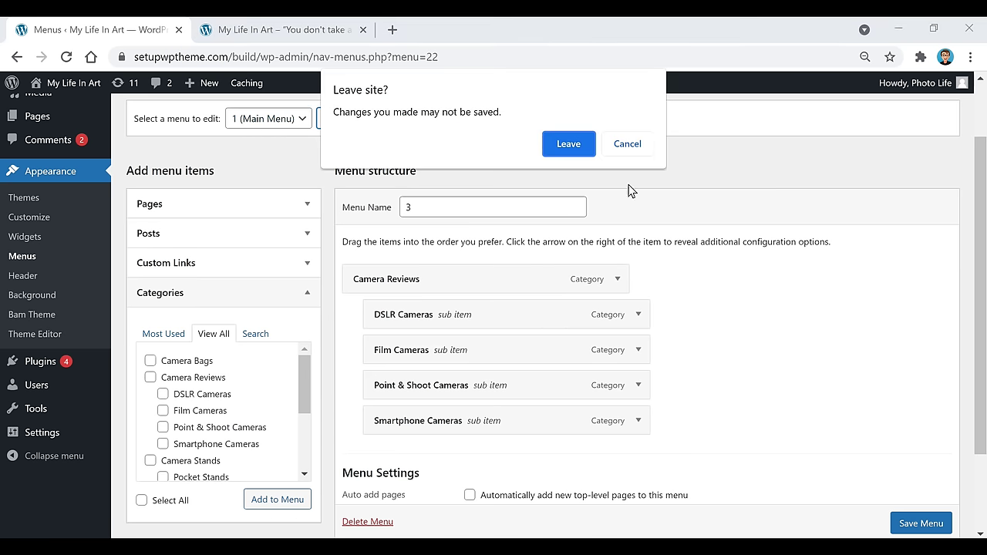
click(567, 144)
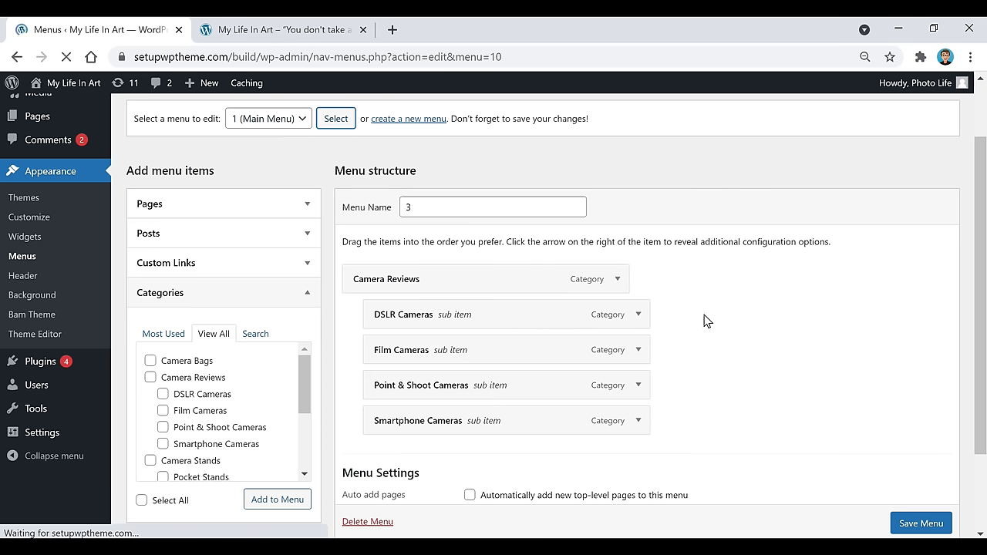
scroll(676, 348, down, 2)
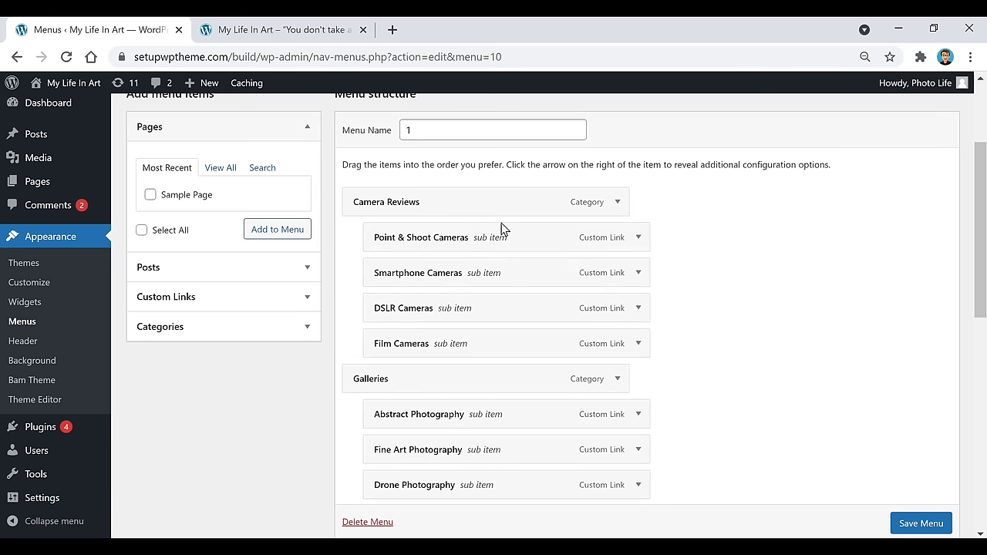
scroll(597, 301, down, 2)
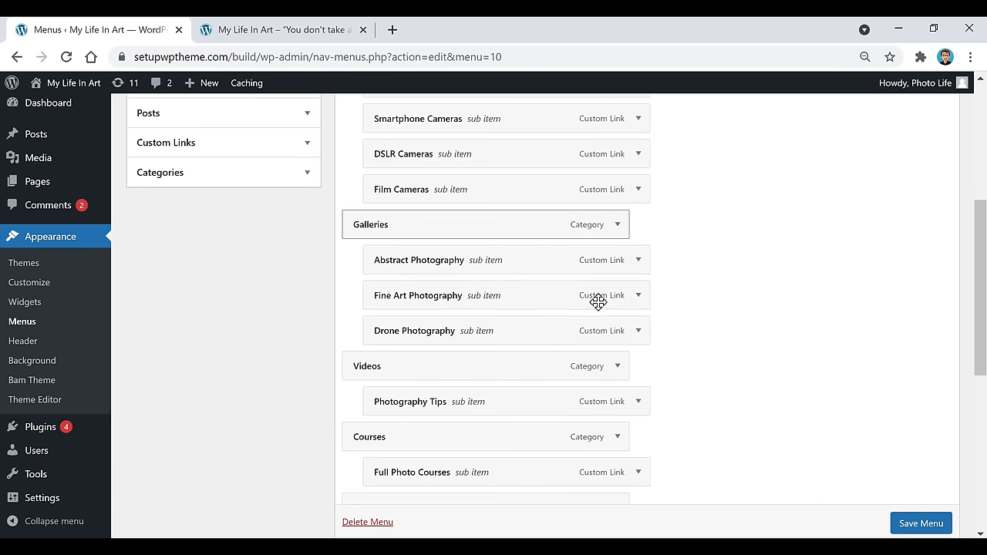
scroll(417, 247, down, 2)
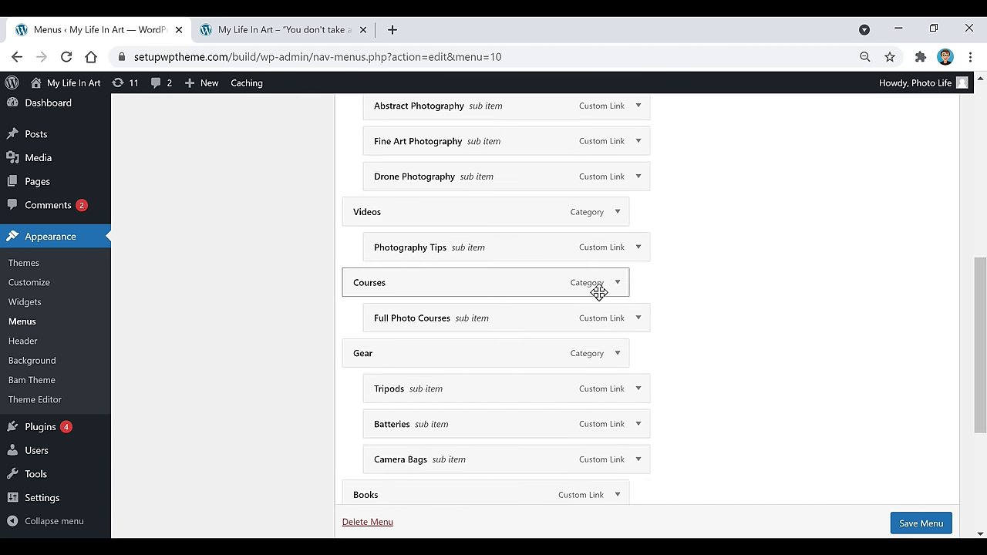
scroll(540, 284, up, 2)
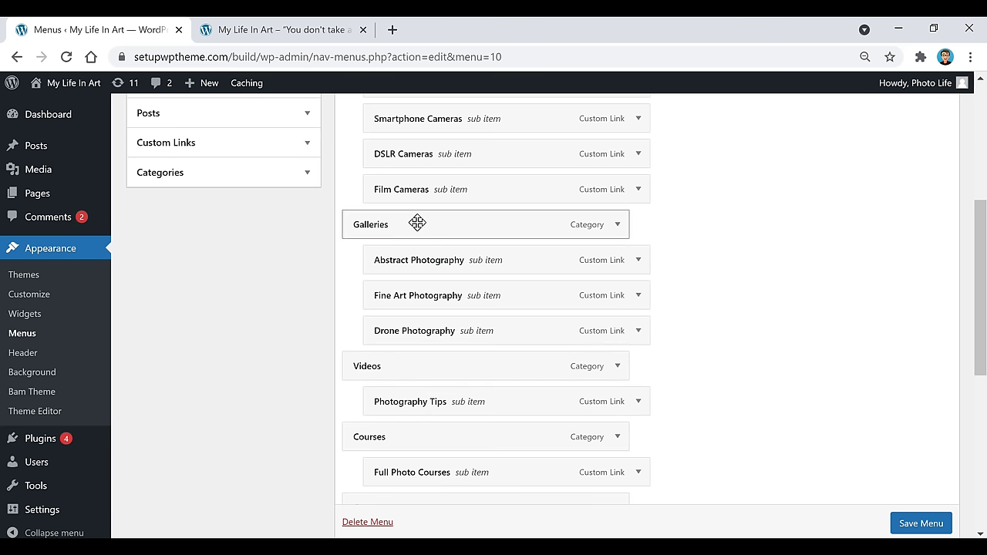
- Check the live homepage menu, which now lists Camera Reviews, Galleries, Videos, Courses, Gear and Books
scroll(680, 222, down, 5)
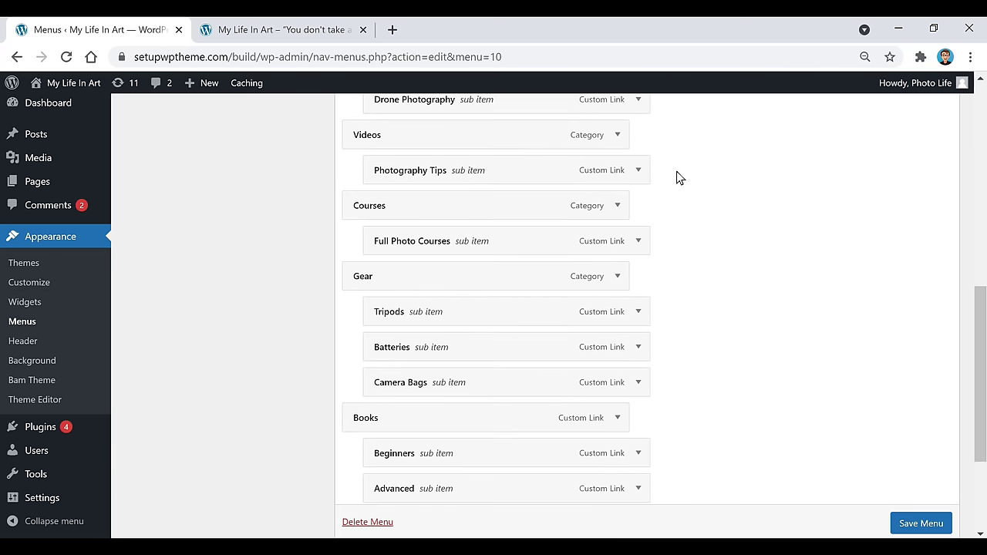
scroll(676, 192, down, 2)
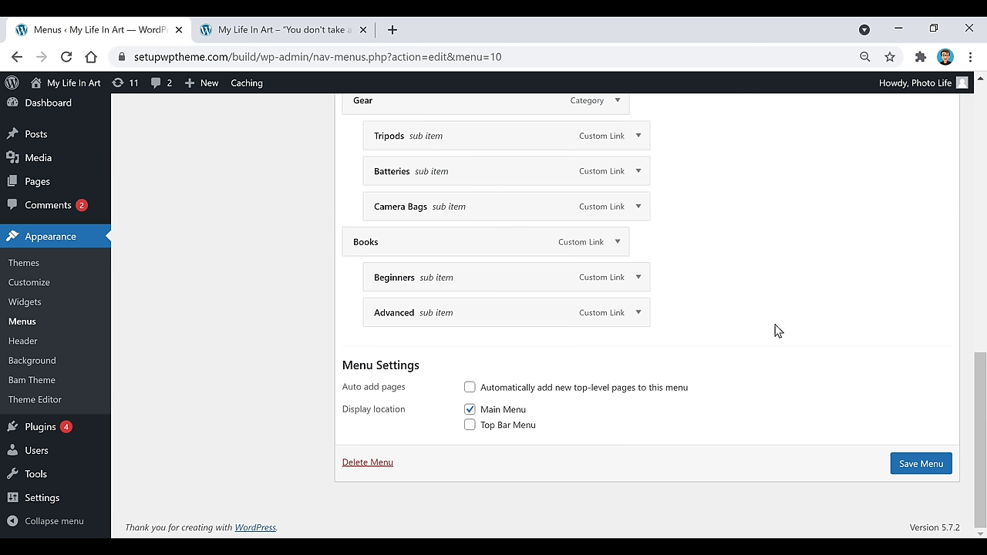
click(291, 35)
mouse_move(258, 255)
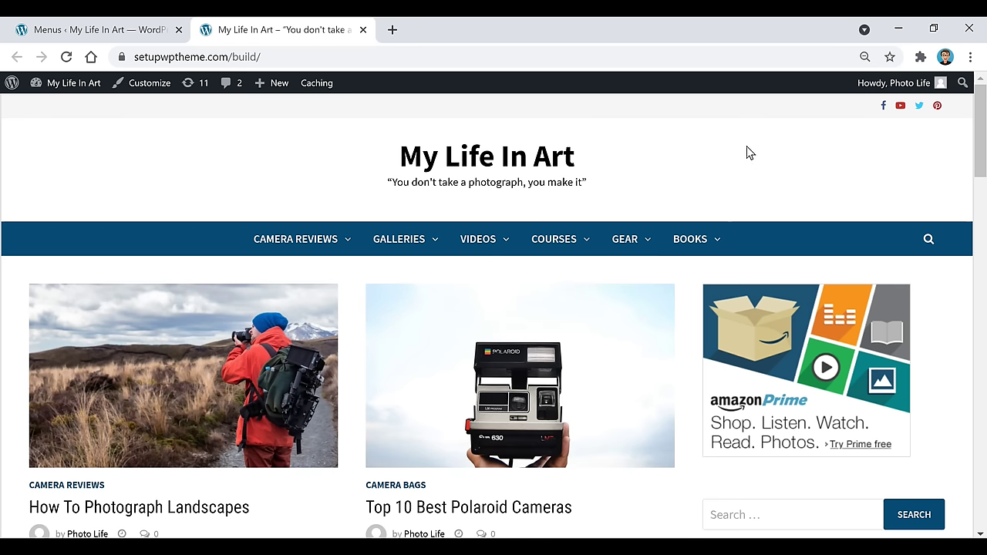